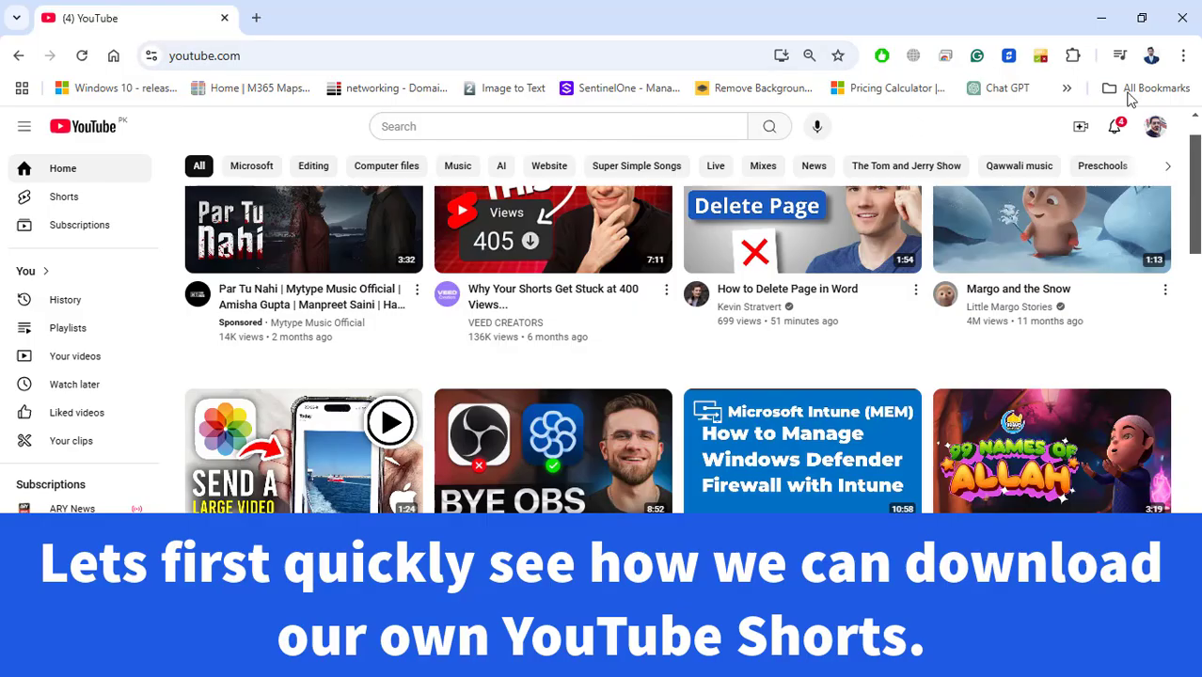
# Open YouTube Studio from the account menu and show the Shorts tab under Channel content.
pyautogui.click(1156, 130)
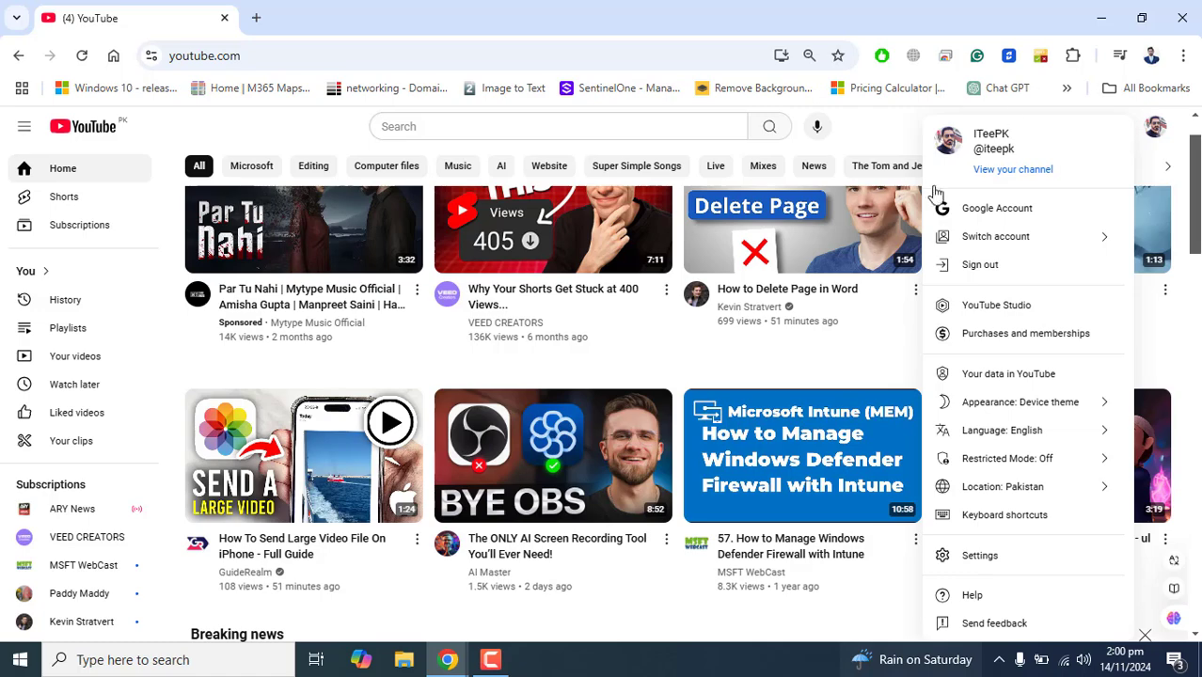
pyautogui.click(977, 310)
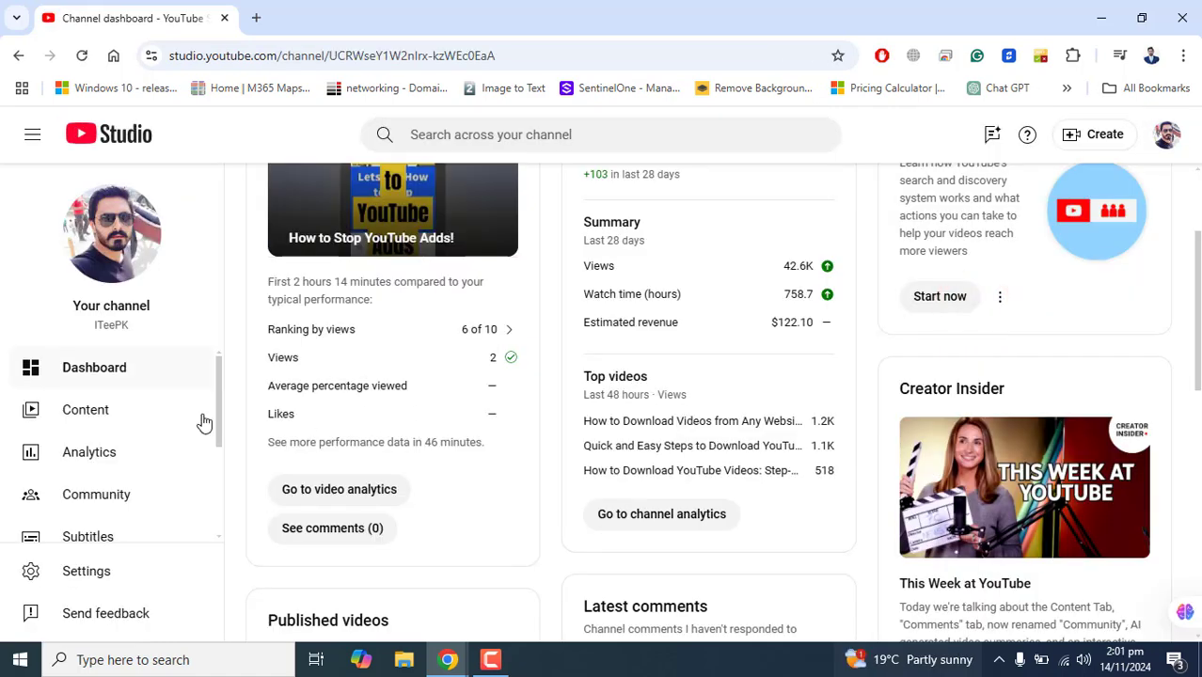
pyautogui.click(86, 410)
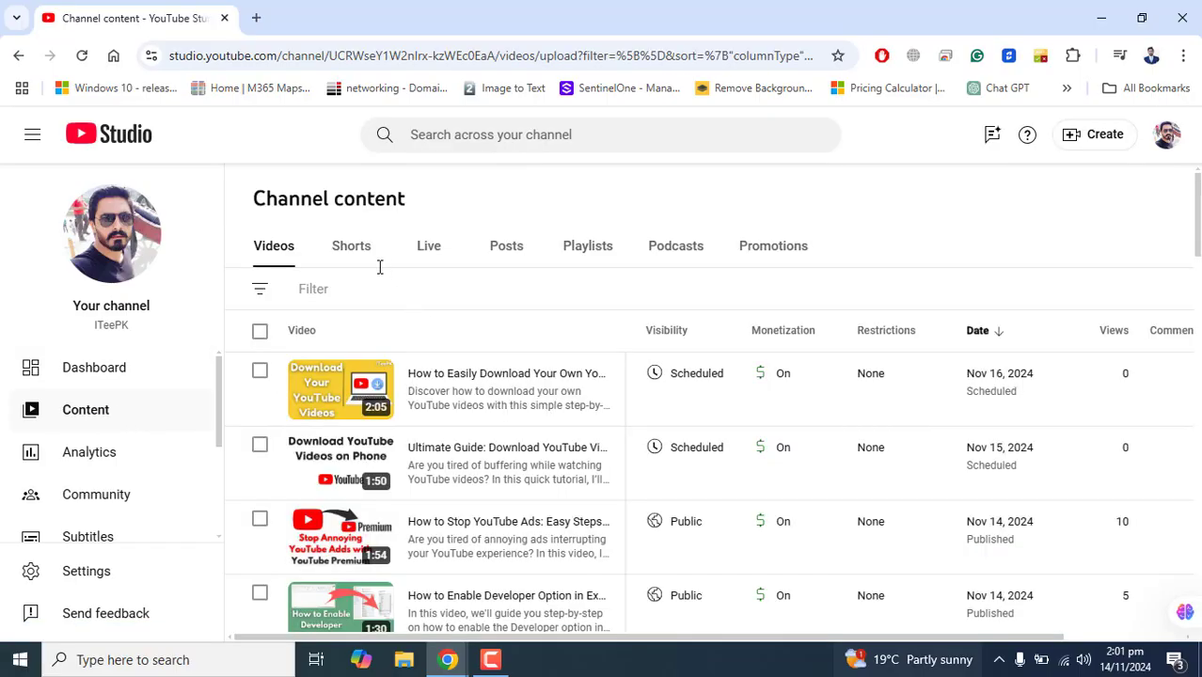
pyautogui.click(349, 252)
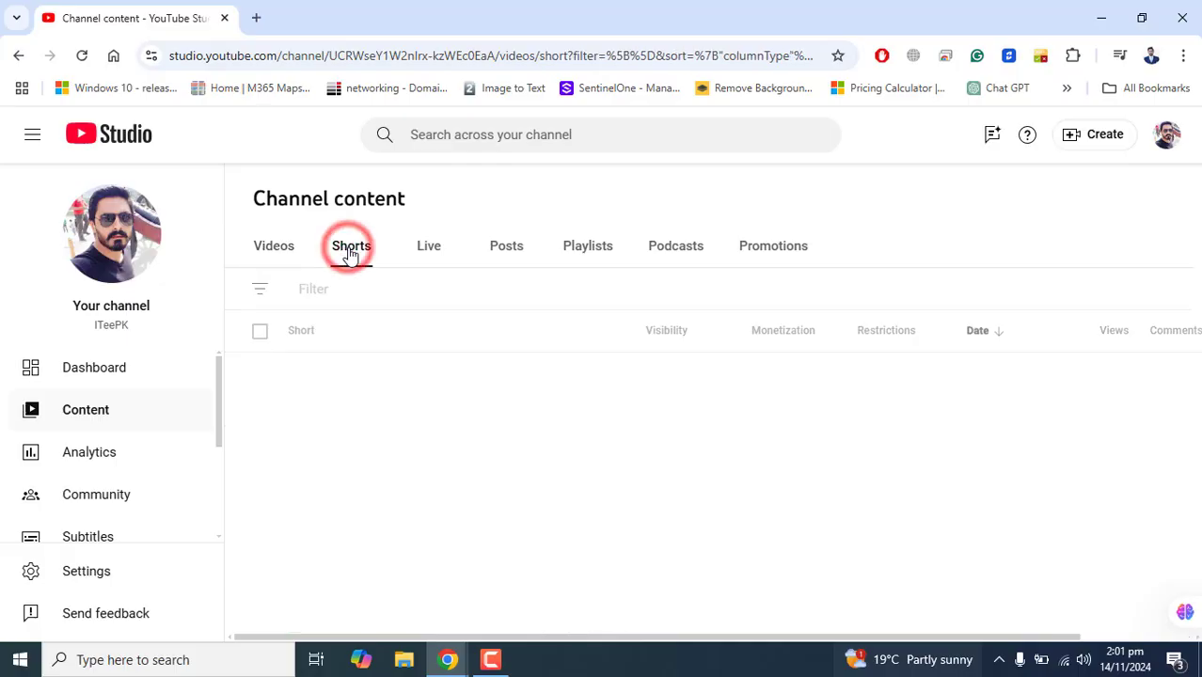
pyautogui.scroll(-1, 423, 320)
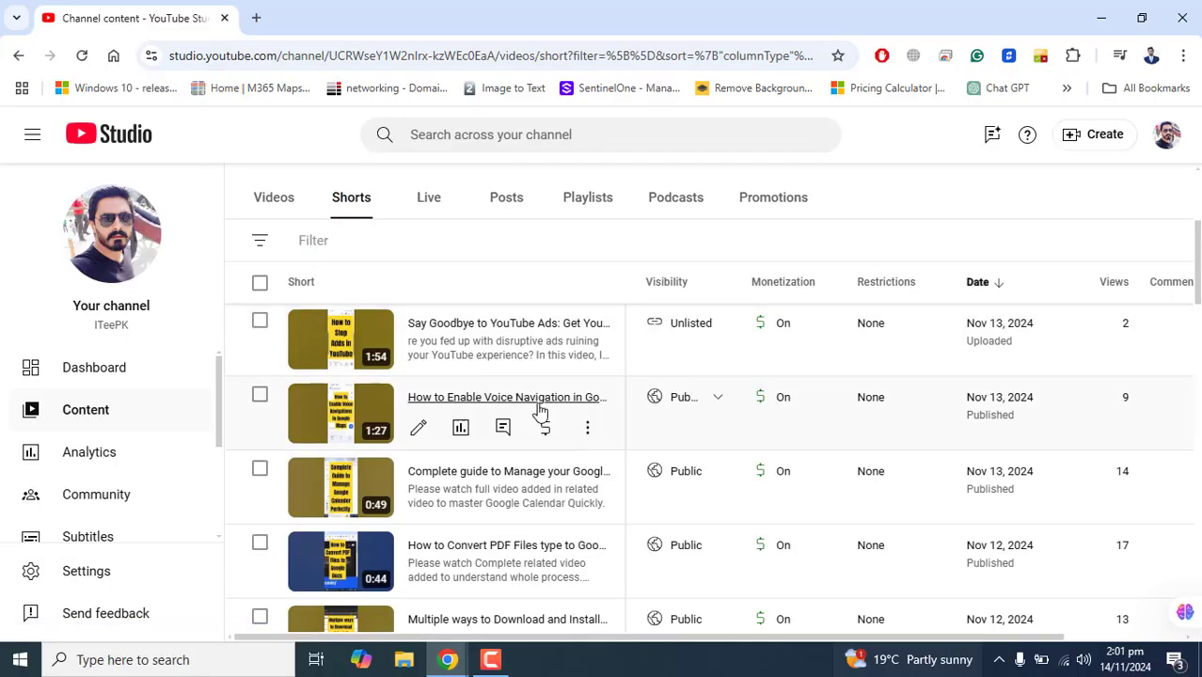
# Download the Voice Navigation in Google Maps Short as an MP4 to the Desktop.
pyautogui.click(588, 430)
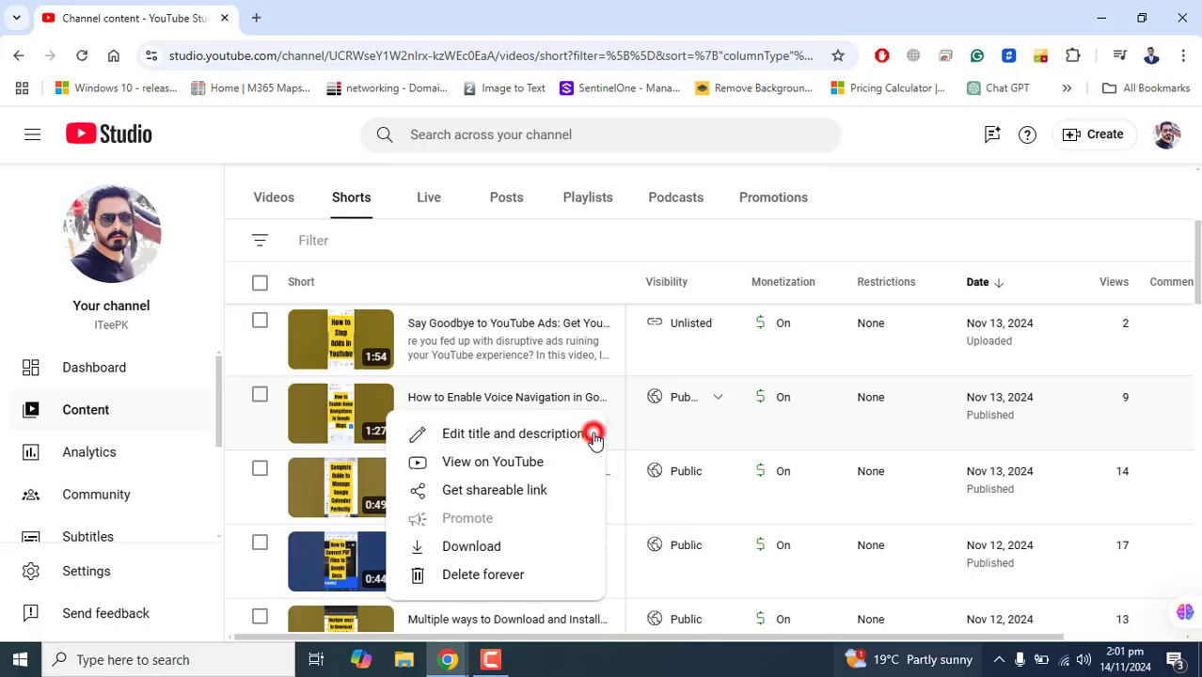
pyautogui.click(462, 554)
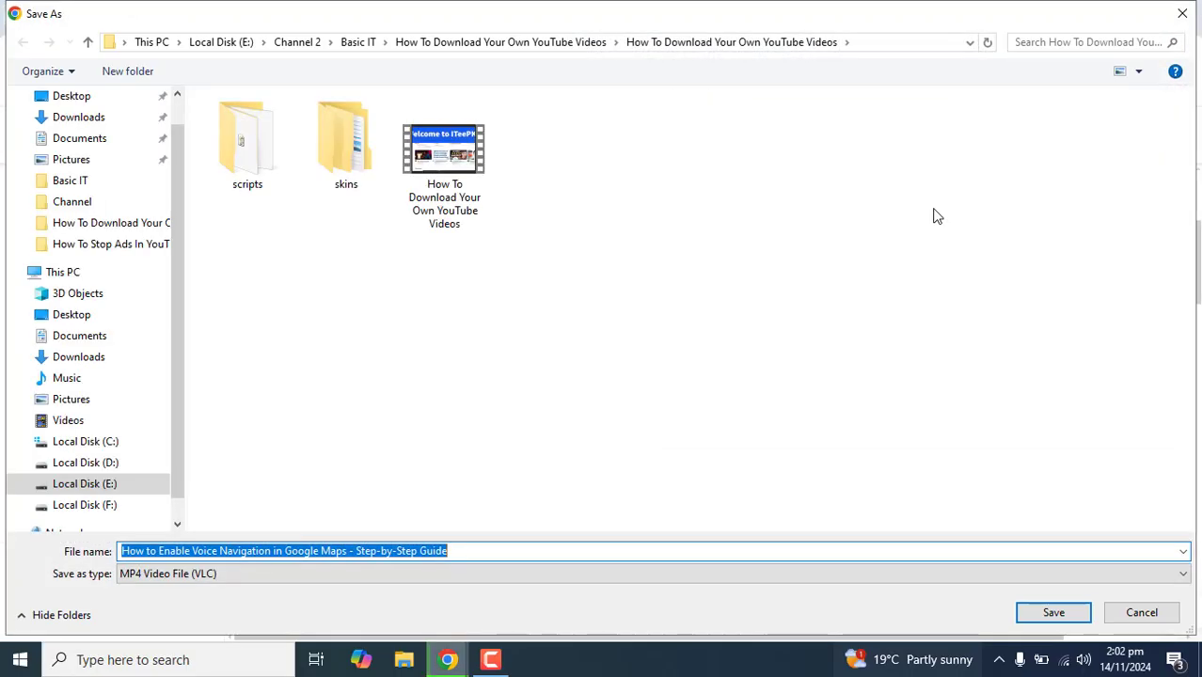
pyautogui.click(73, 318)
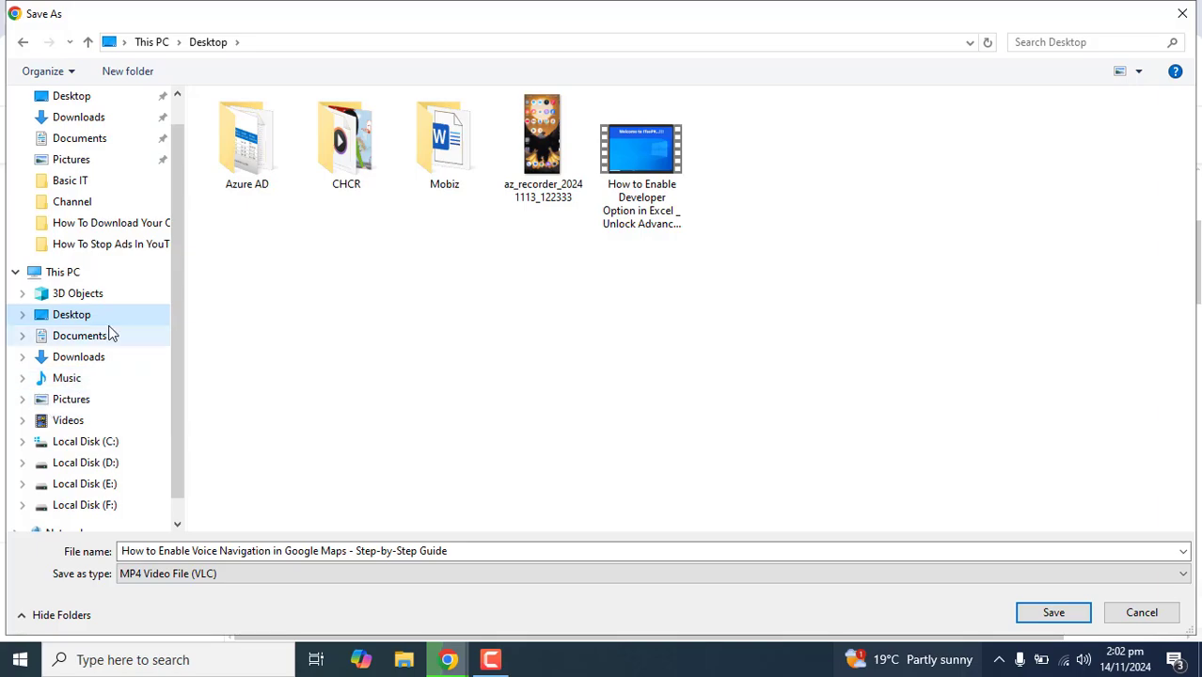
pyautogui.click(1052, 617)
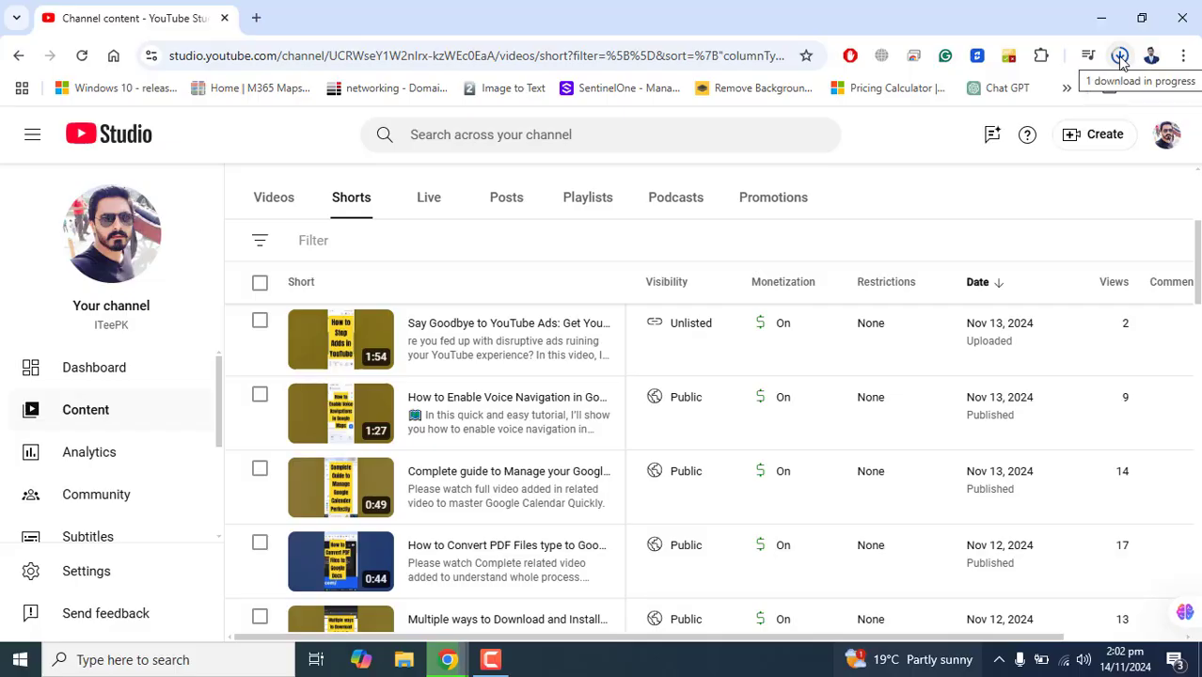
# Play the downloaded MP4 from the desktop to confirm it works.
pyautogui.click(1102, 18)
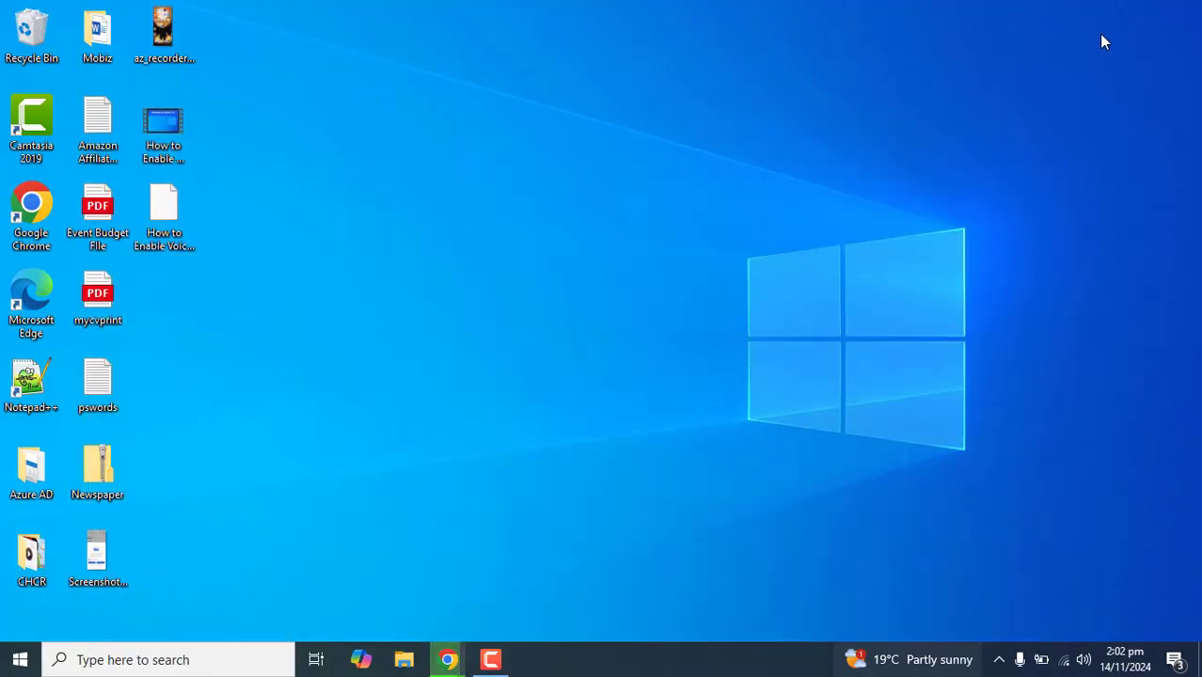
pyautogui.click(791, 177)
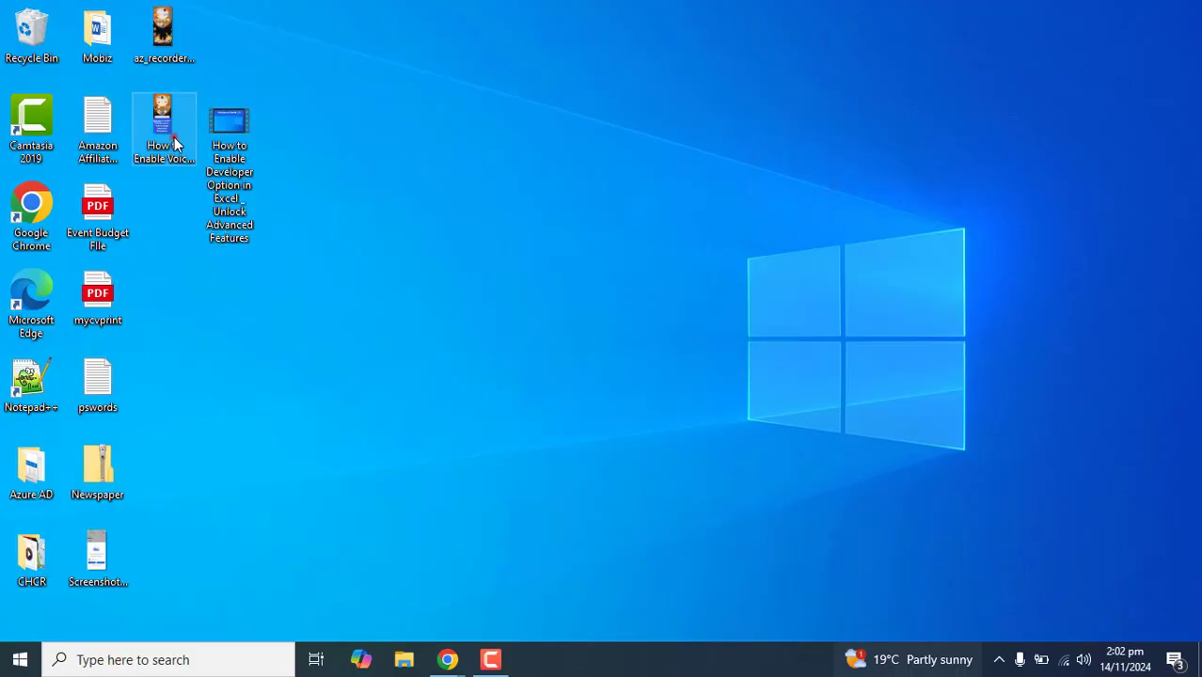
pyautogui.doubleClick(173, 135)
pyautogui.click(1183, 14)
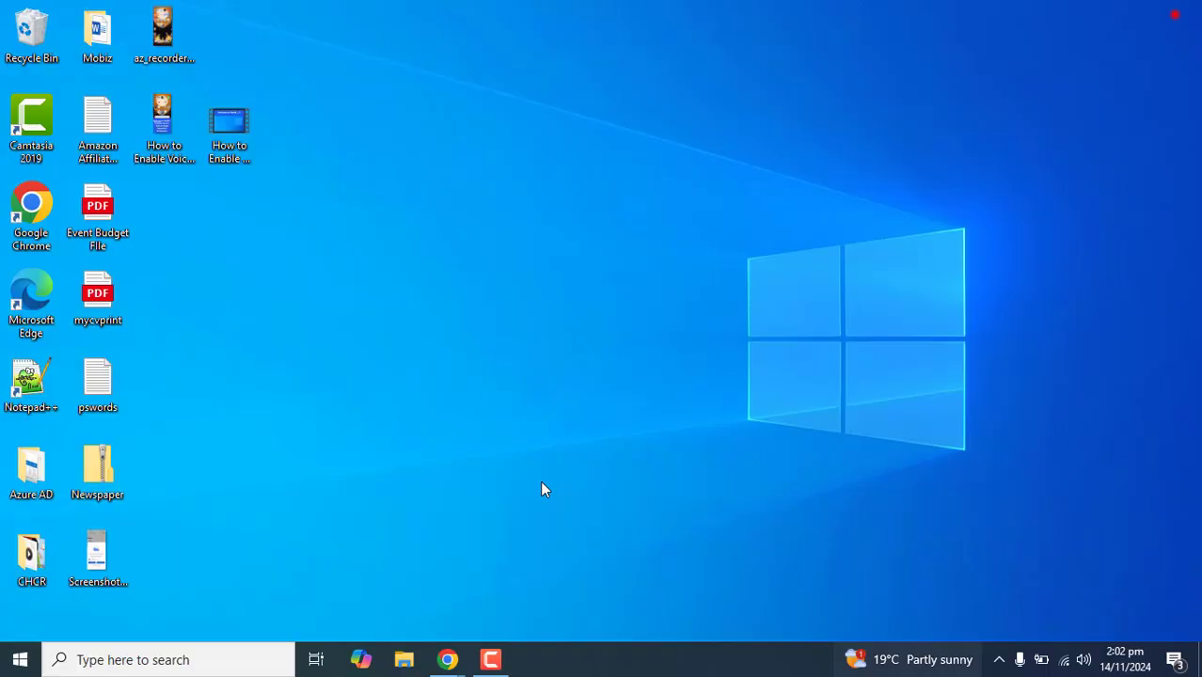
pyautogui.click(261, 14)
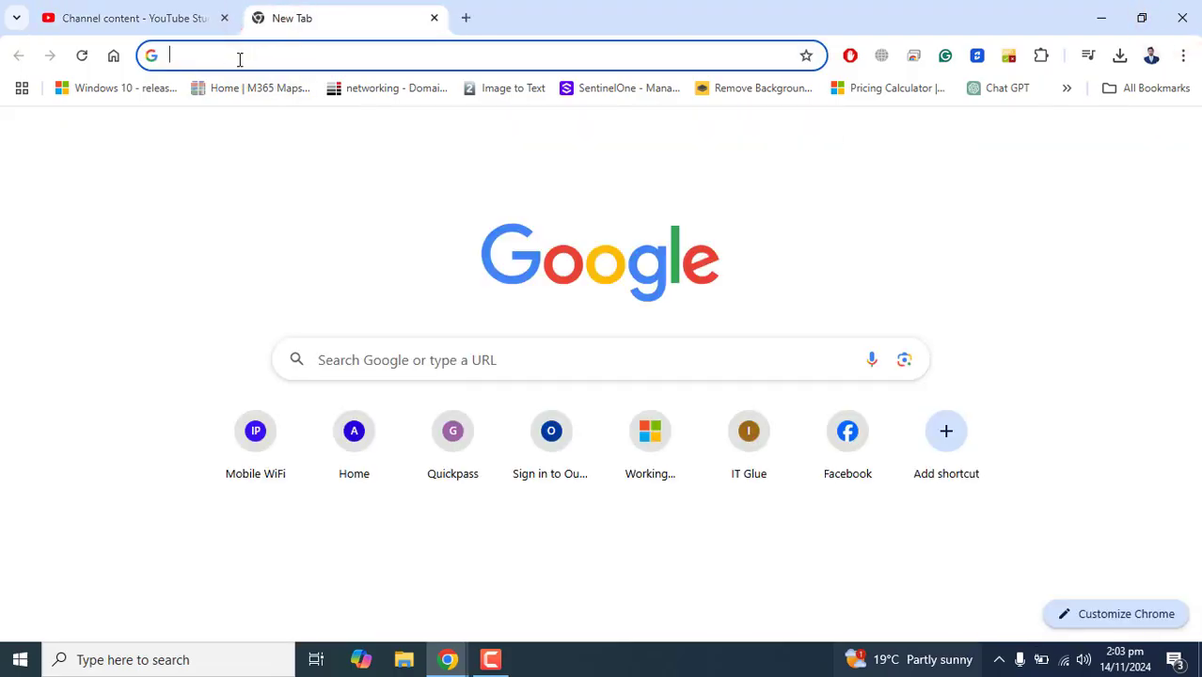
# Load youtube.com and open the Shorts feed.
pyautogui.click(239, 56)
pyautogui.write('youtube.com')
pyautogui.press('Return')
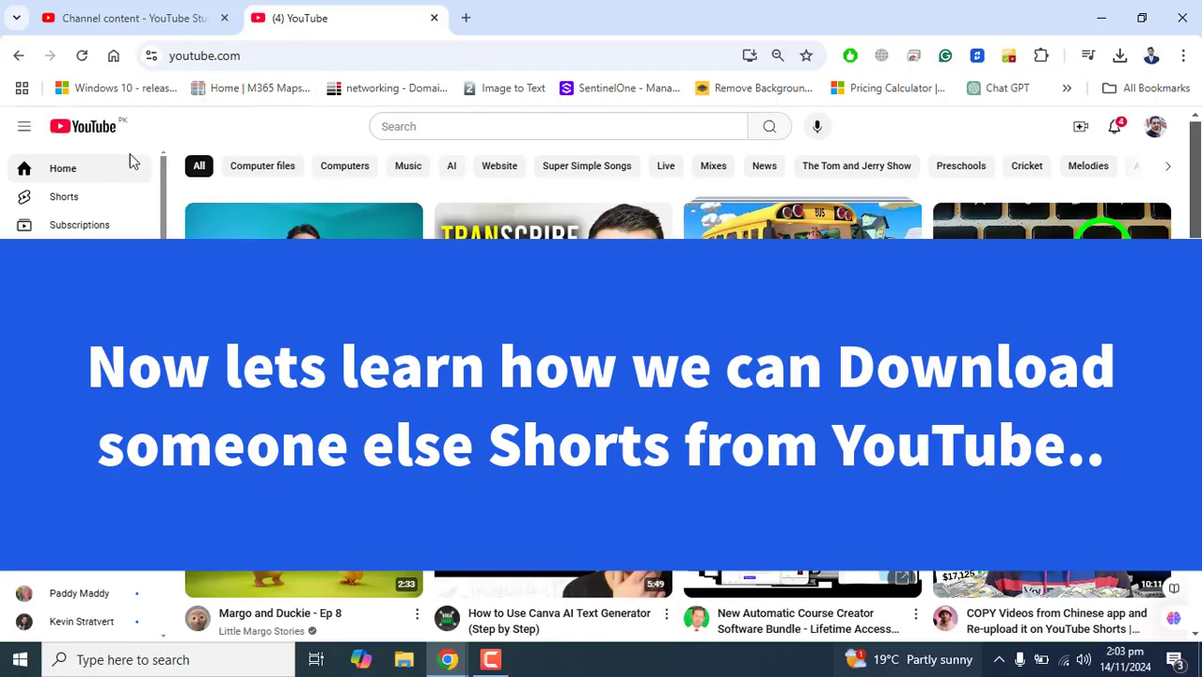
pyautogui.click(59, 199)
# Skip ahead ten Shorts to one showing a YouTube Studio analytics screen.
pyautogui.click(1167, 426)
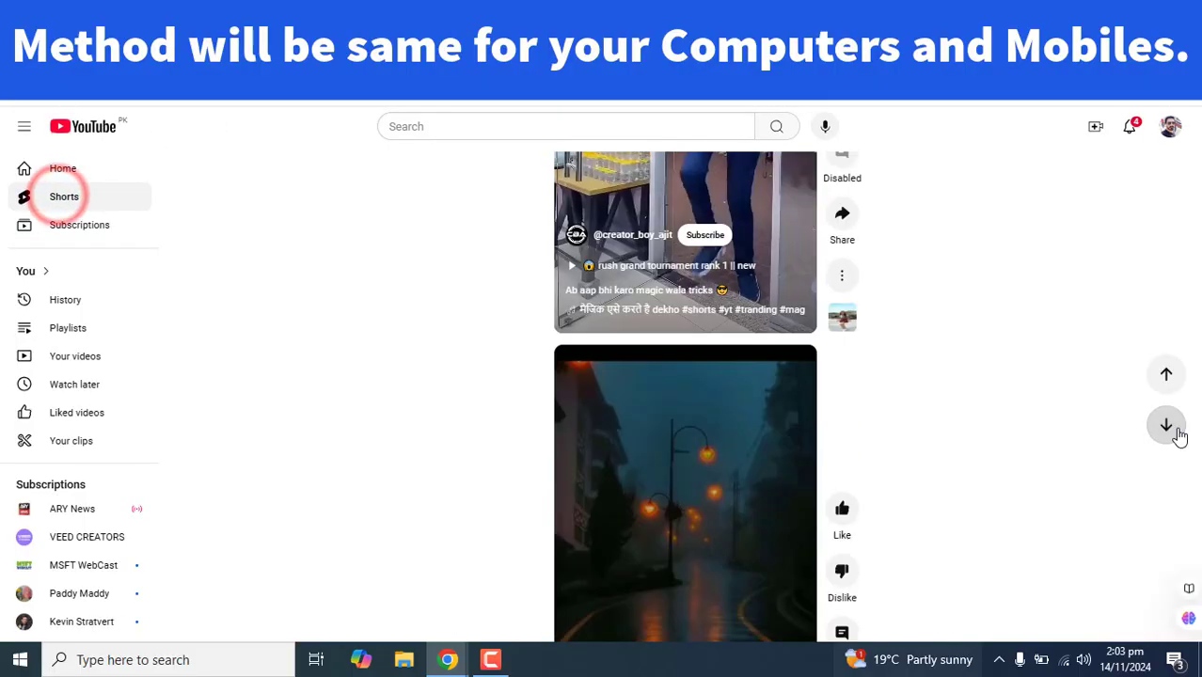
pyautogui.click(1175, 431)
pyautogui.click(1175, 431)
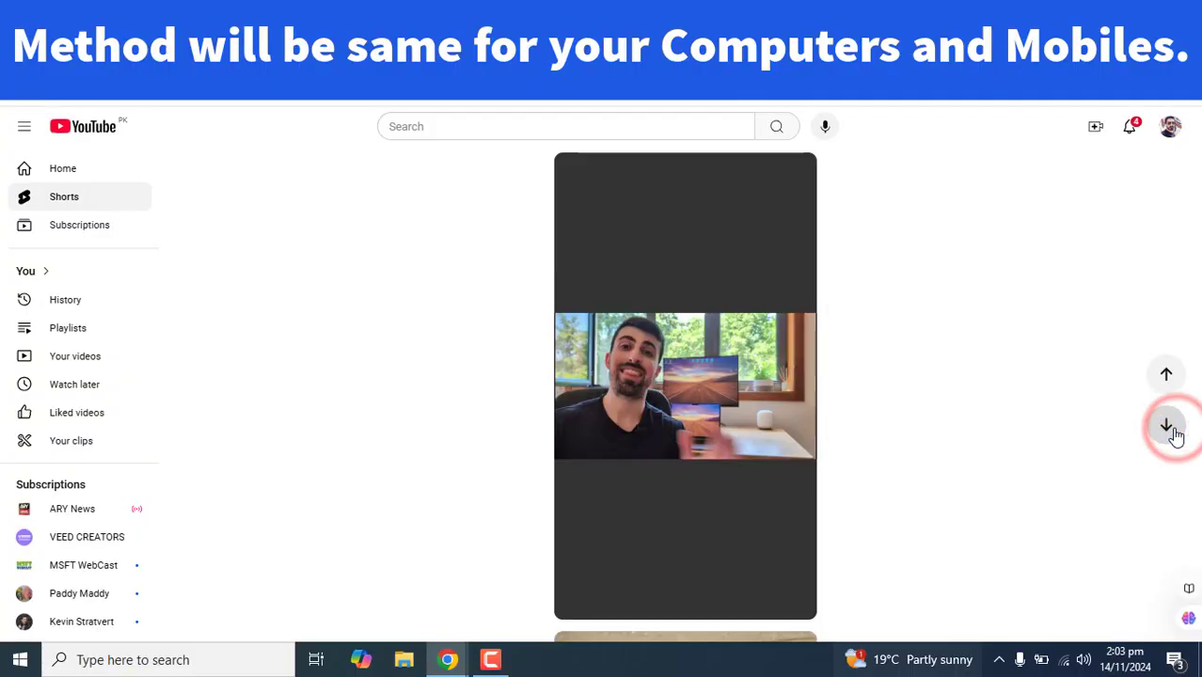
pyautogui.click(1175, 431)
pyautogui.click(1174, 431)
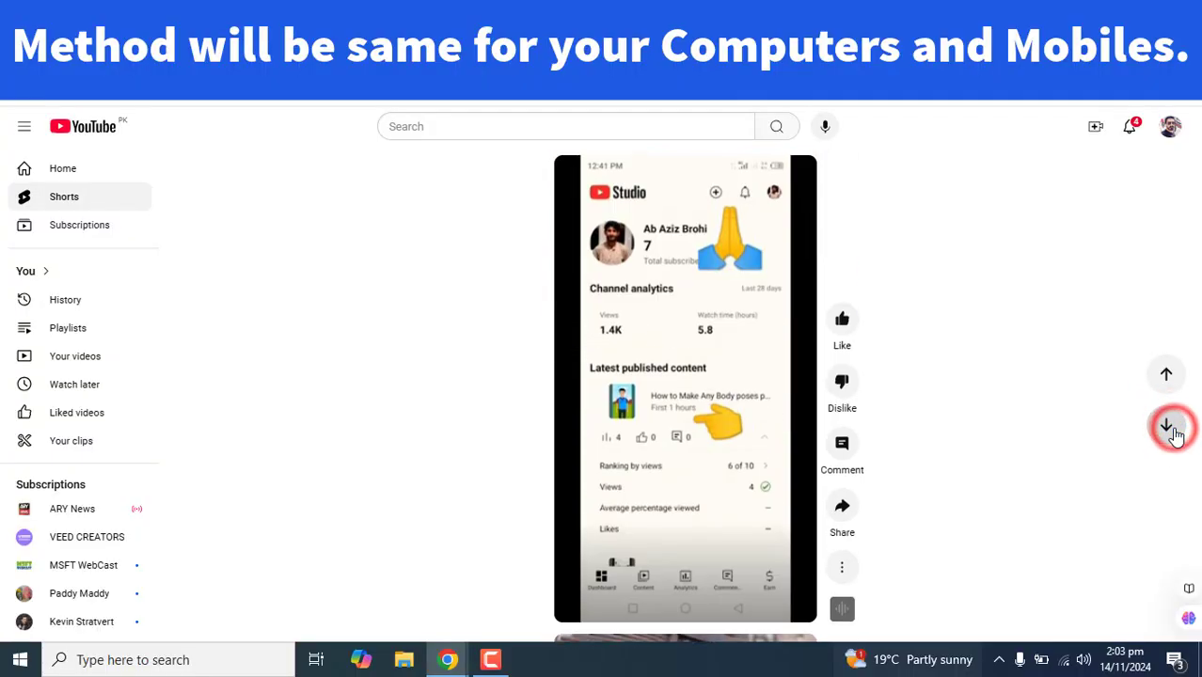
pyautogui.click(1174, 431)
pyautogui.click(1174, 430)
pyautogui.click(1174, 431)
pyautogui.click(1174, 430)
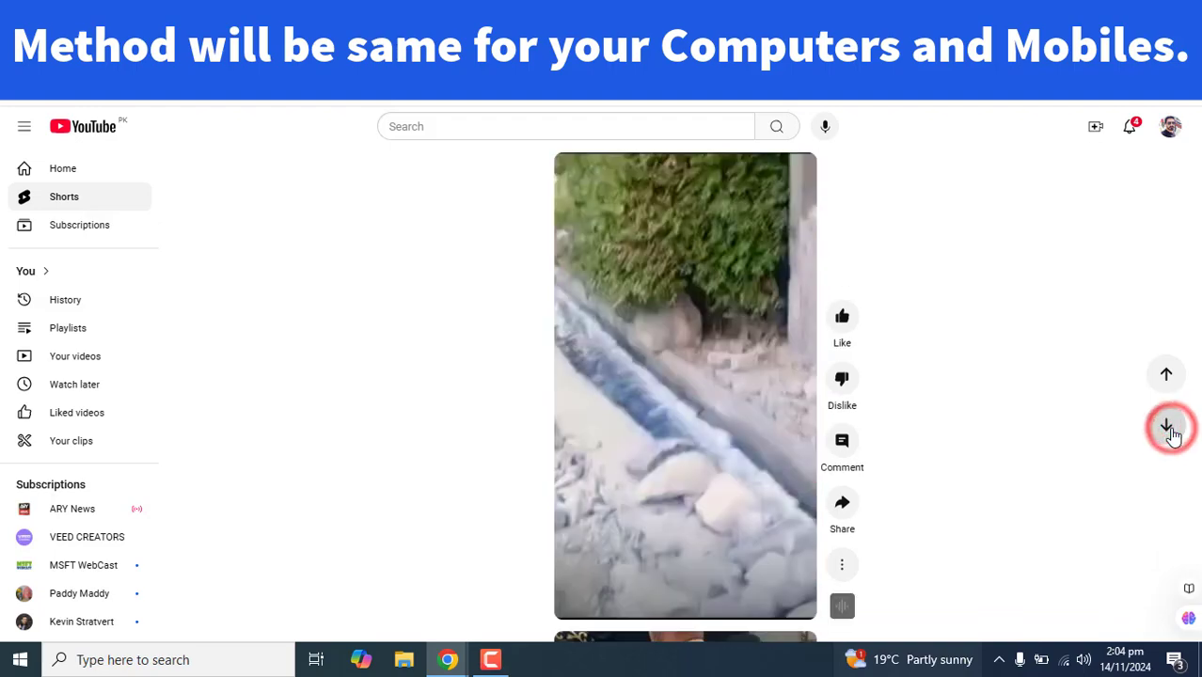
pyautogui.click(1174, 431)
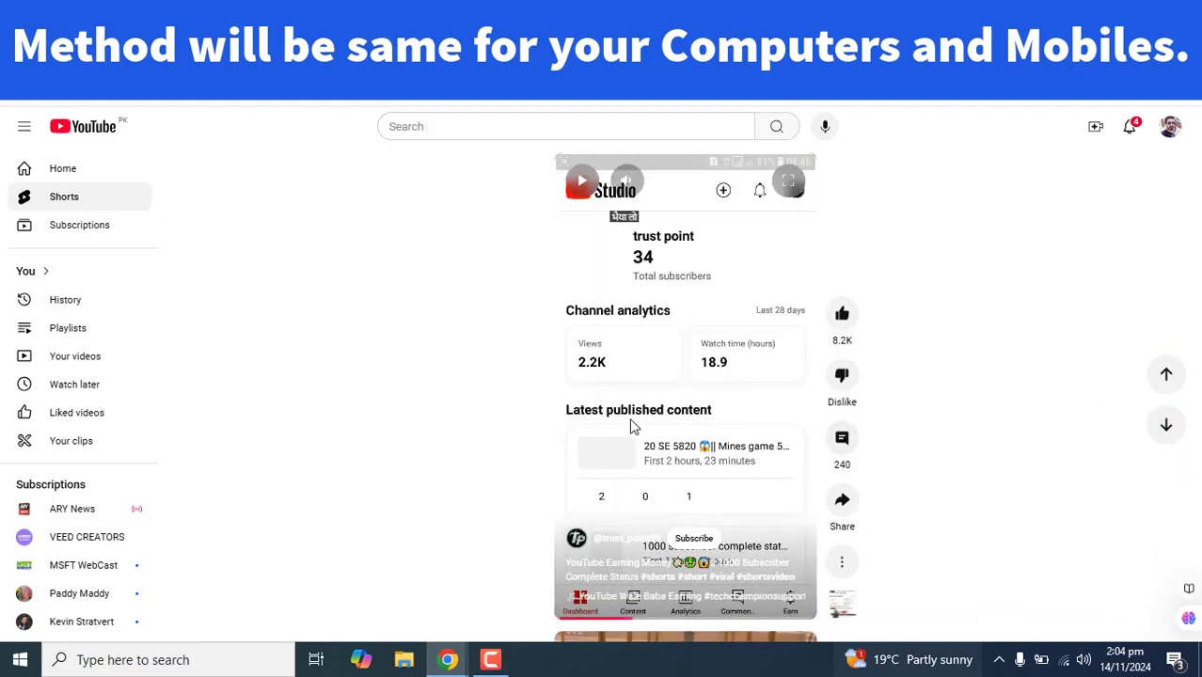
# Copy the Short's share link and paste it into a new tab's address bar.
pyautogui.click(842, 500)
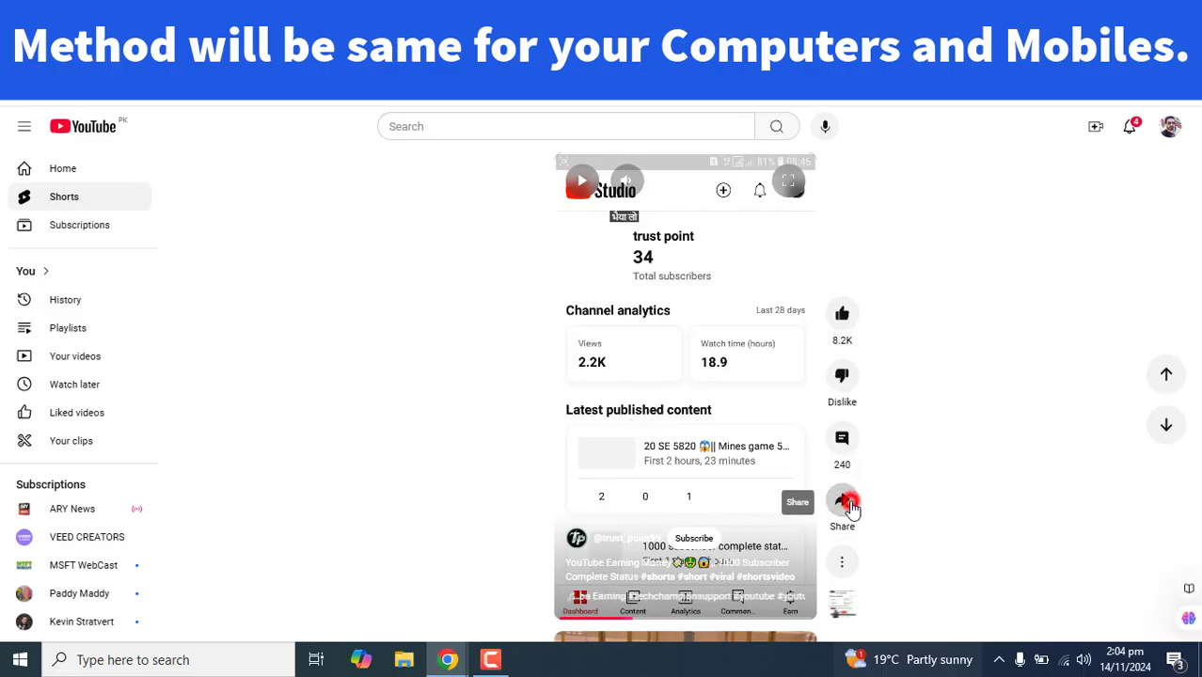
pyautogui.click(461, 422)
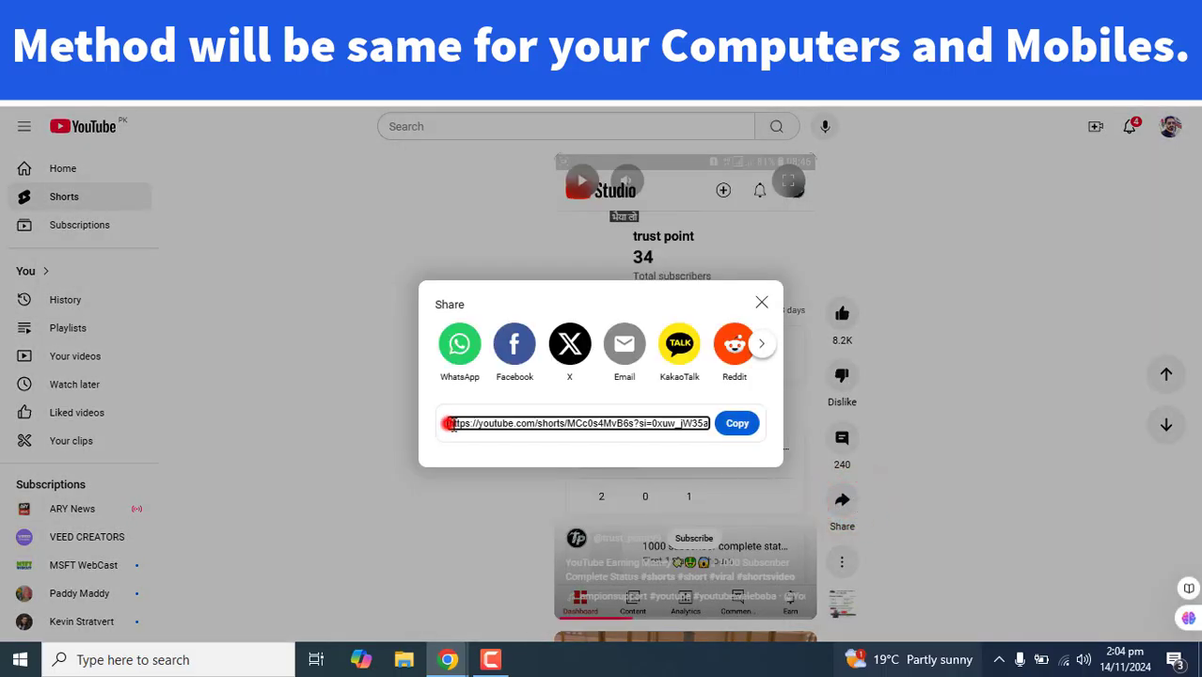
pyautogui.click(739, 424)
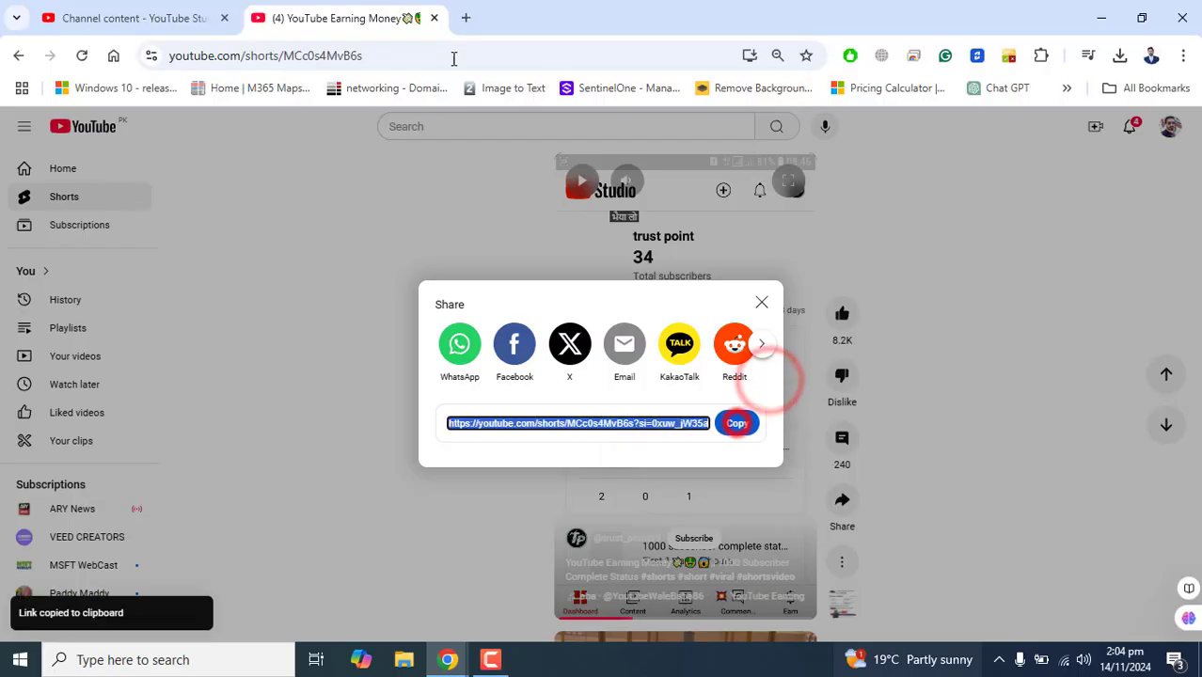
pyautogui.click(466, 18)
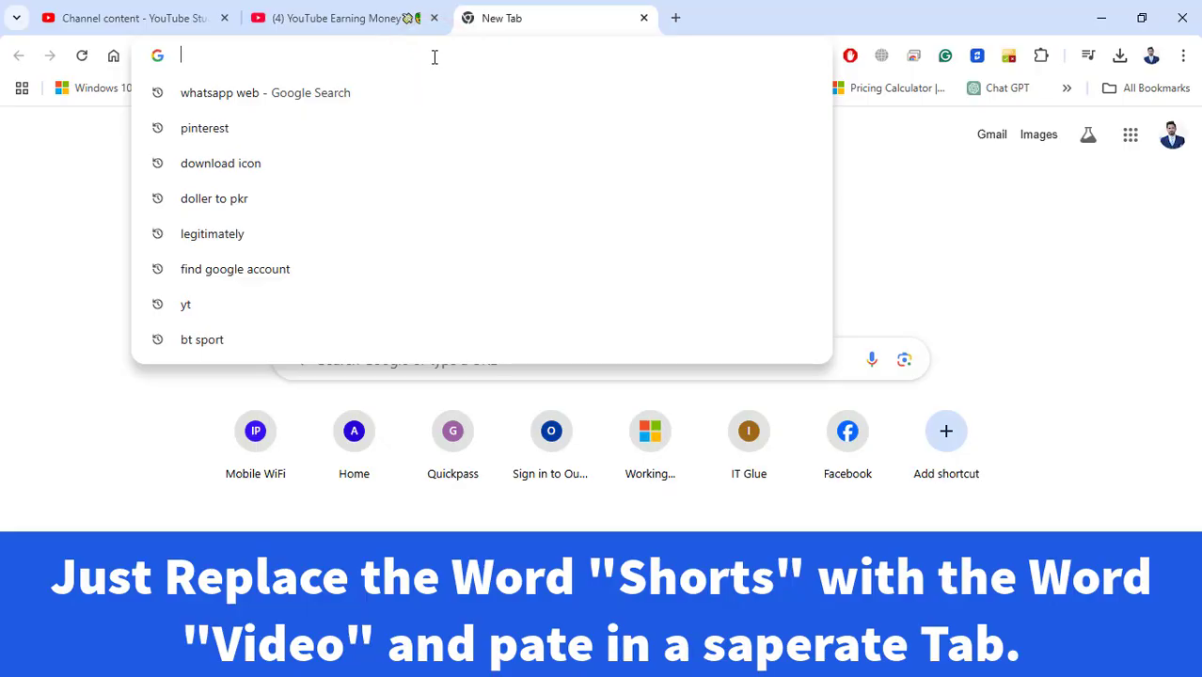
pyautogui.hotkey('ctrl', 'v')
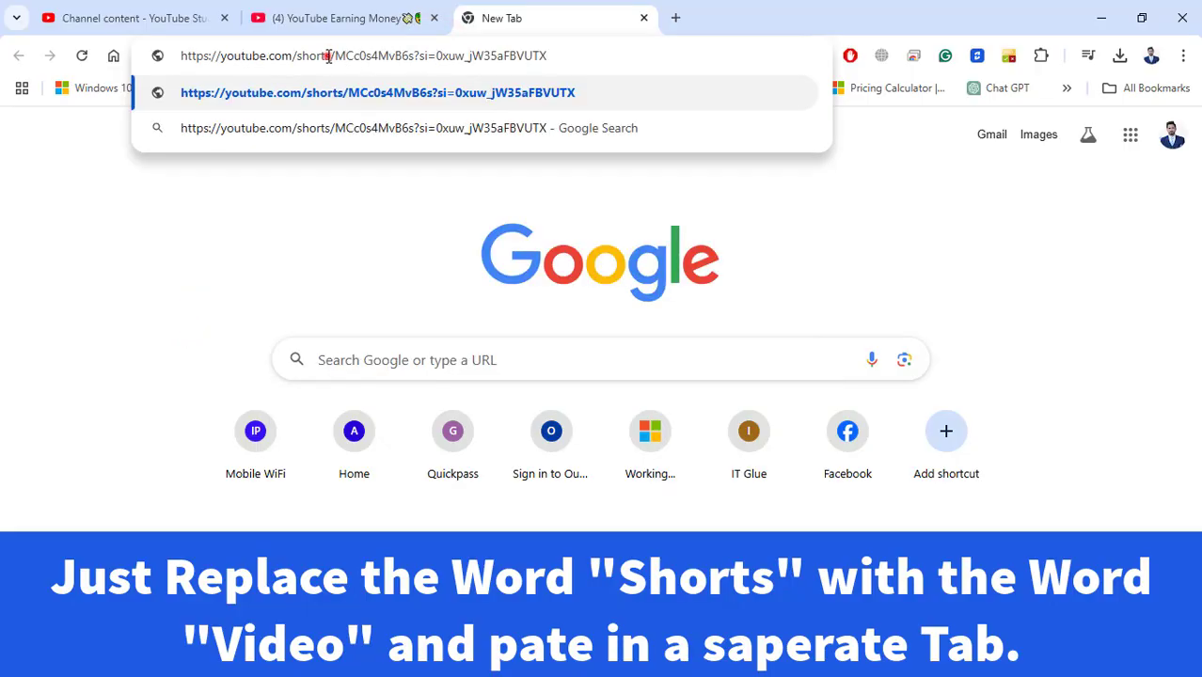
# Replace 'shorts' with 'video' in the link and load it as a watch page.
pyautogui.moveTo(328, 57); pyautogui.dragTo(296, 56)
pyautogui.write('video')
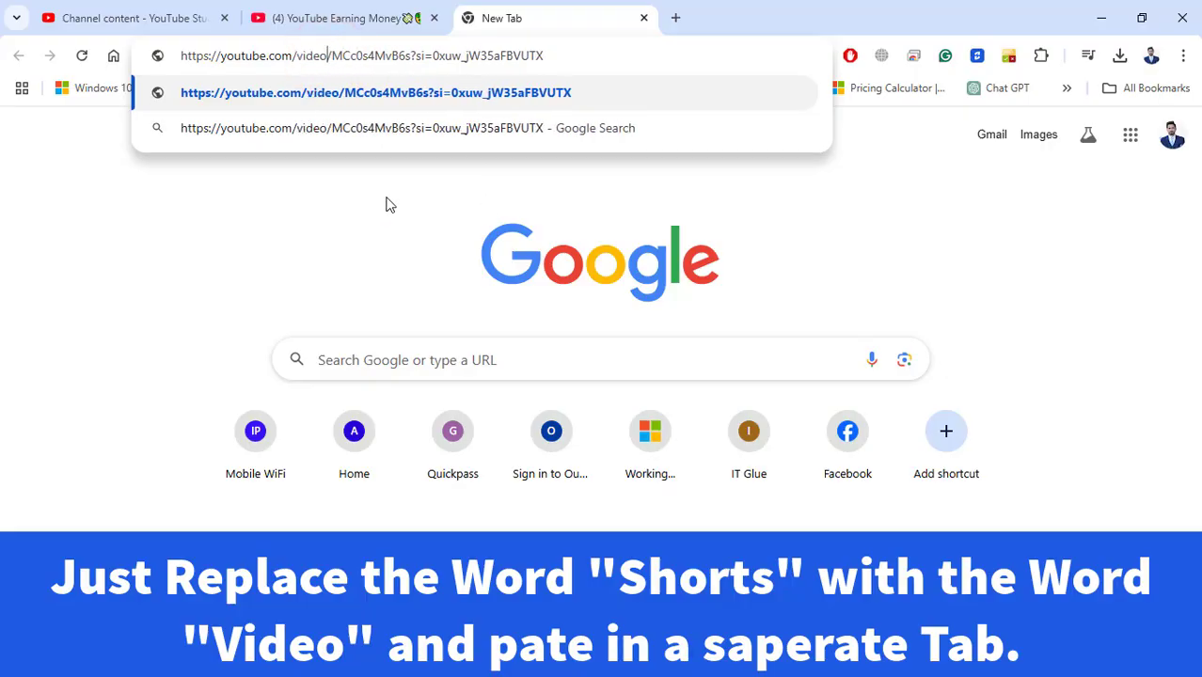
pyautogui.moveTo(186, 55); pyautogui.dragTo(392, 56)
pyautogui.click(637, 51)
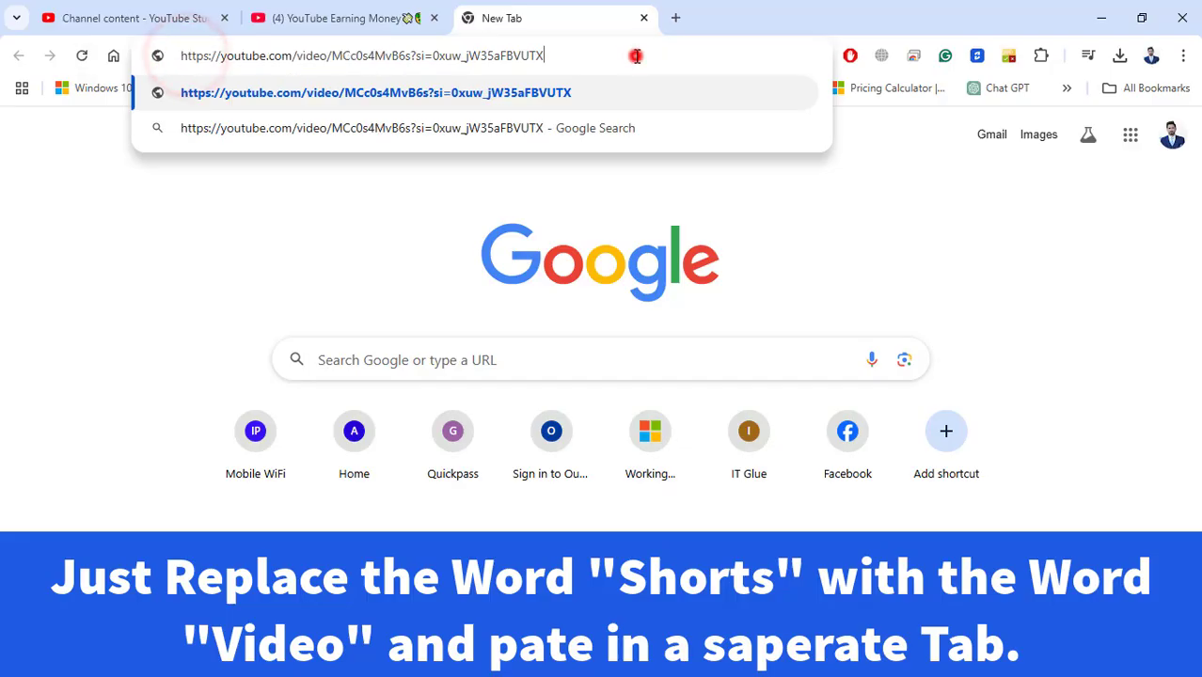
pyautogui.press('Return')
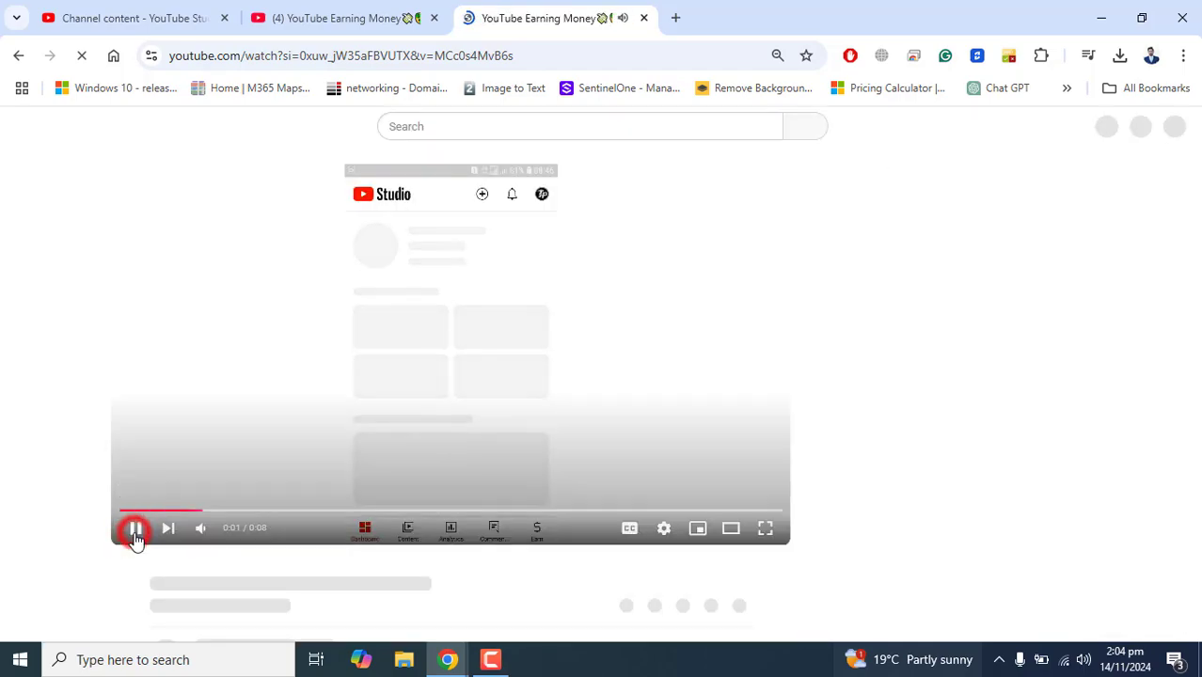
# Pause the video and bring up its Download Quality options.
pyautogui.click(136, 536)
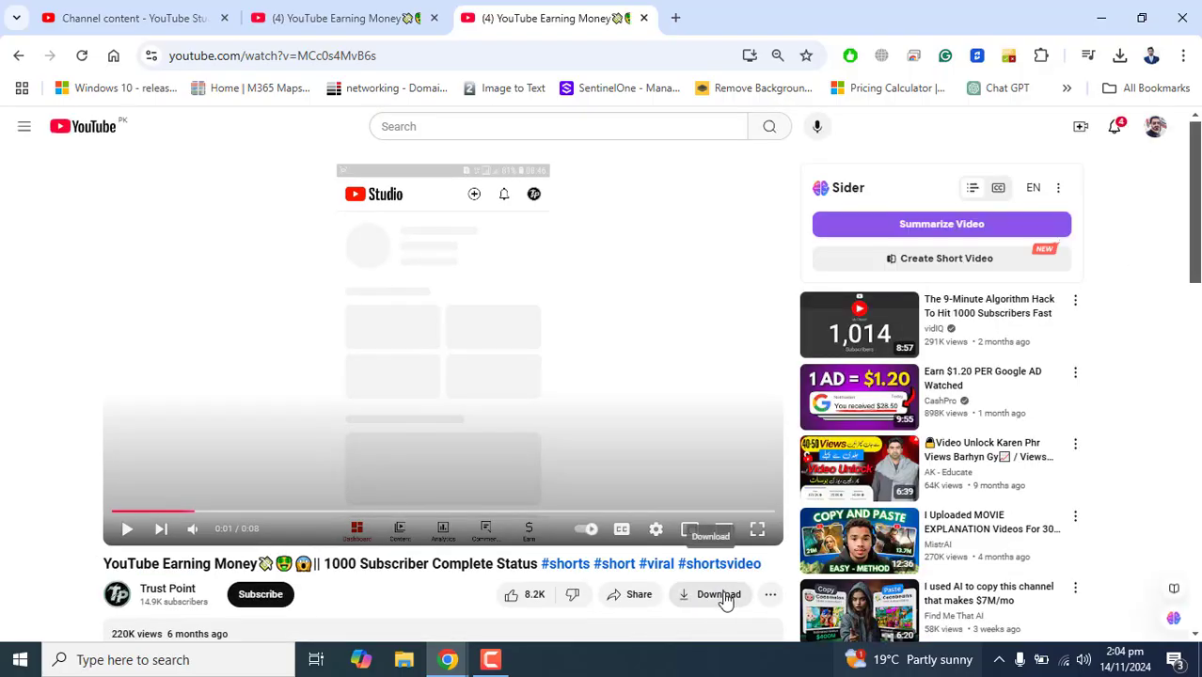
pyautogui.click(722, 597)
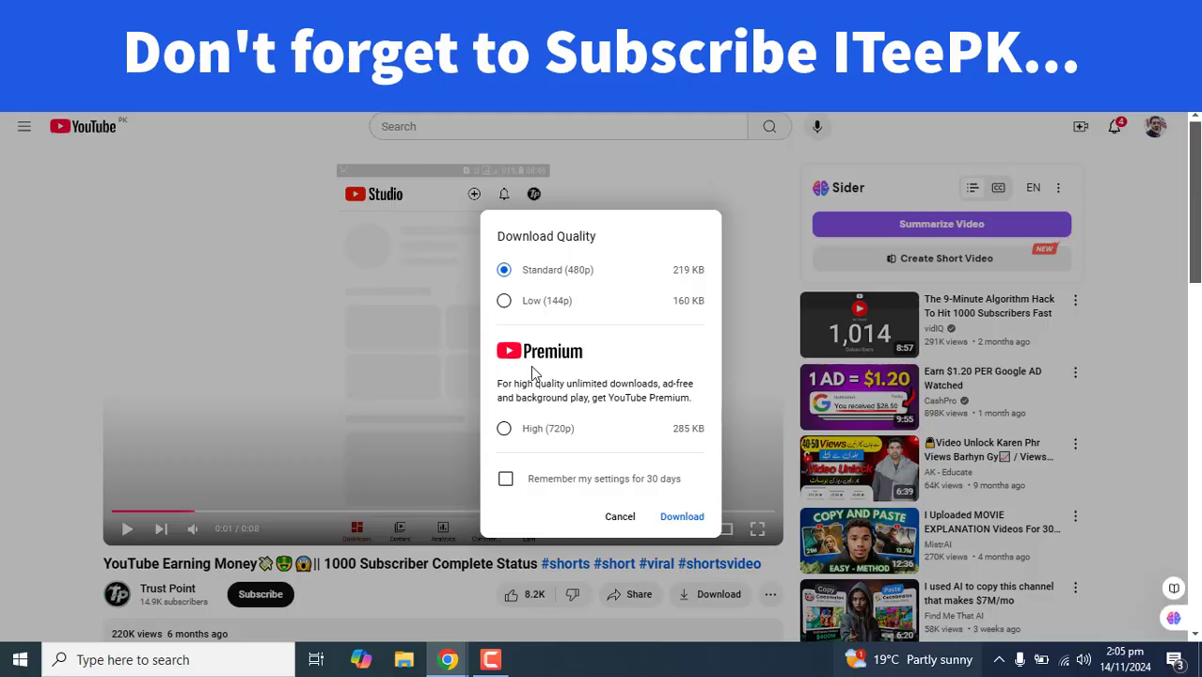
# Download the video at Standard (480p) with 'Remember my settings for 30 days' ticked.
pyautogui.click(504, 429)
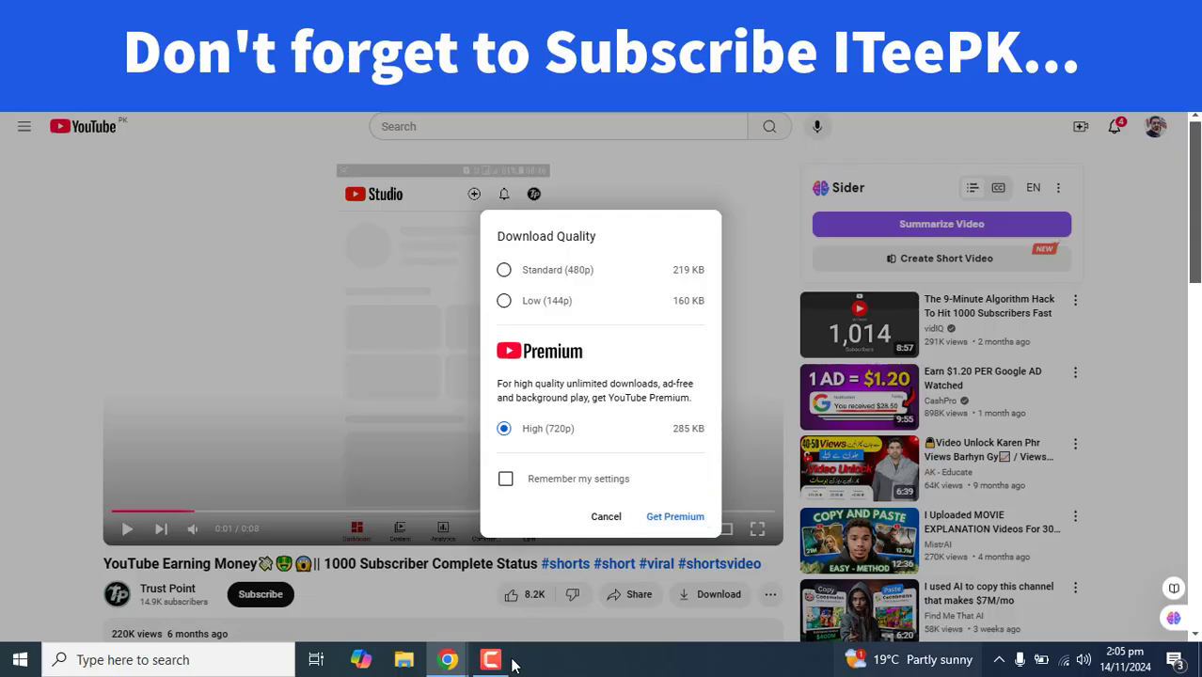
pyautogui.click(505, 479)
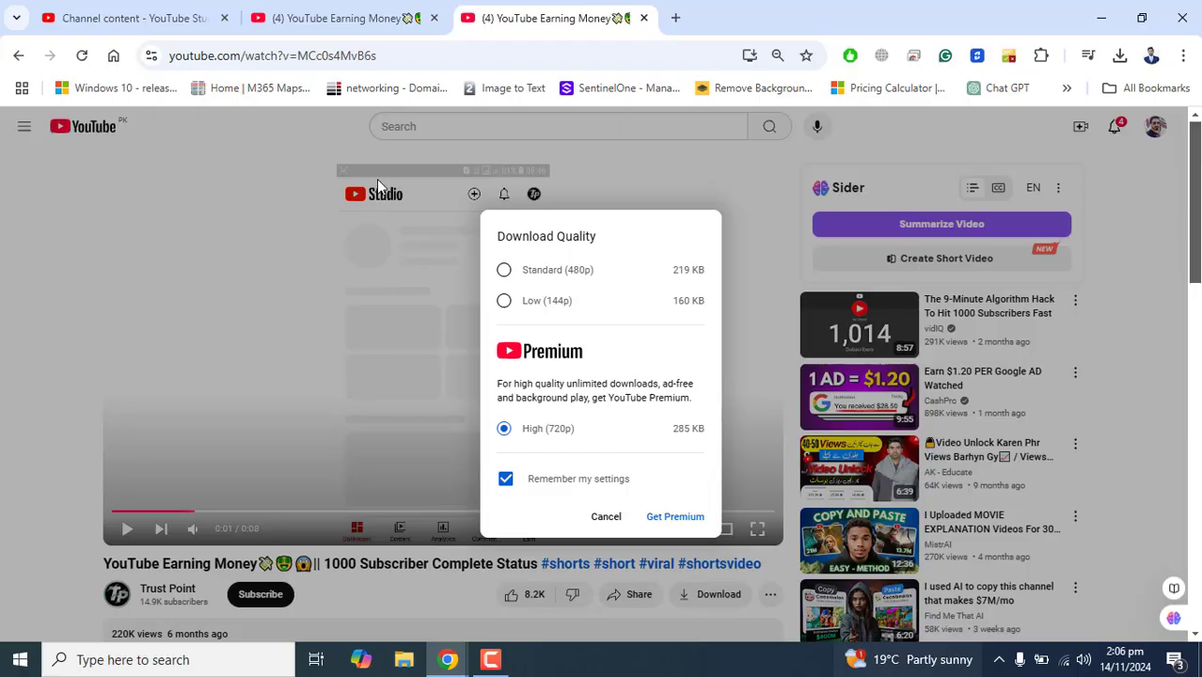
pyautogui.click(504, 271)
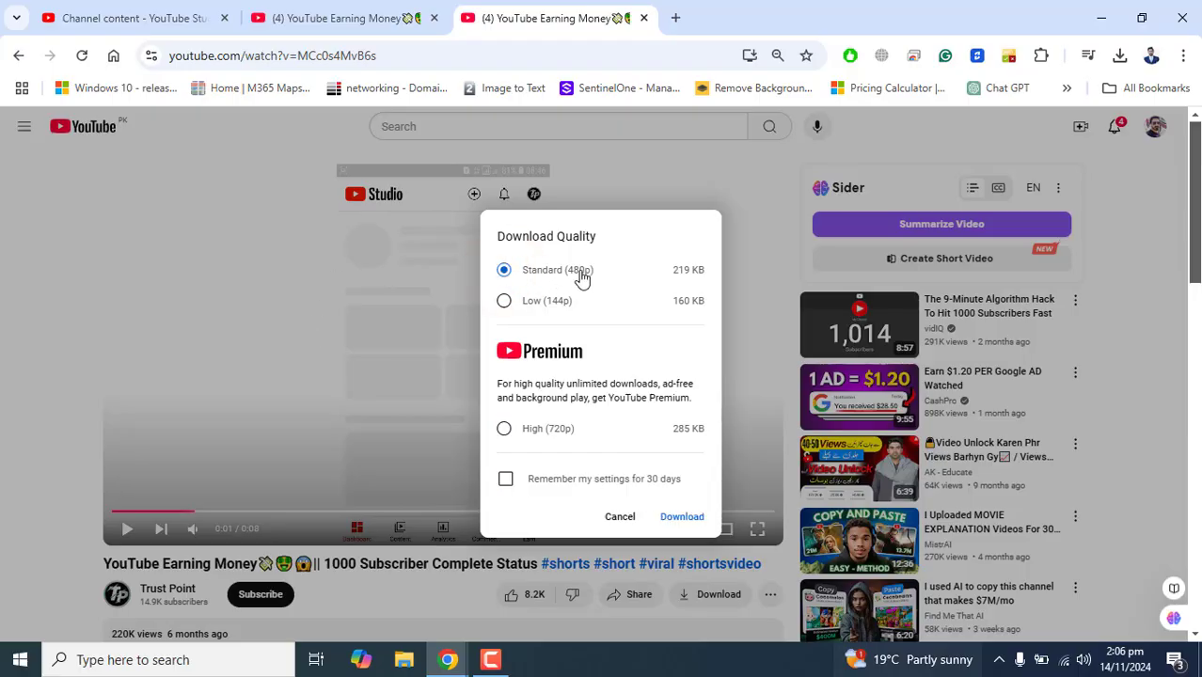
pyautogui.click(507, 480)
pyautogui.click(681, 516)
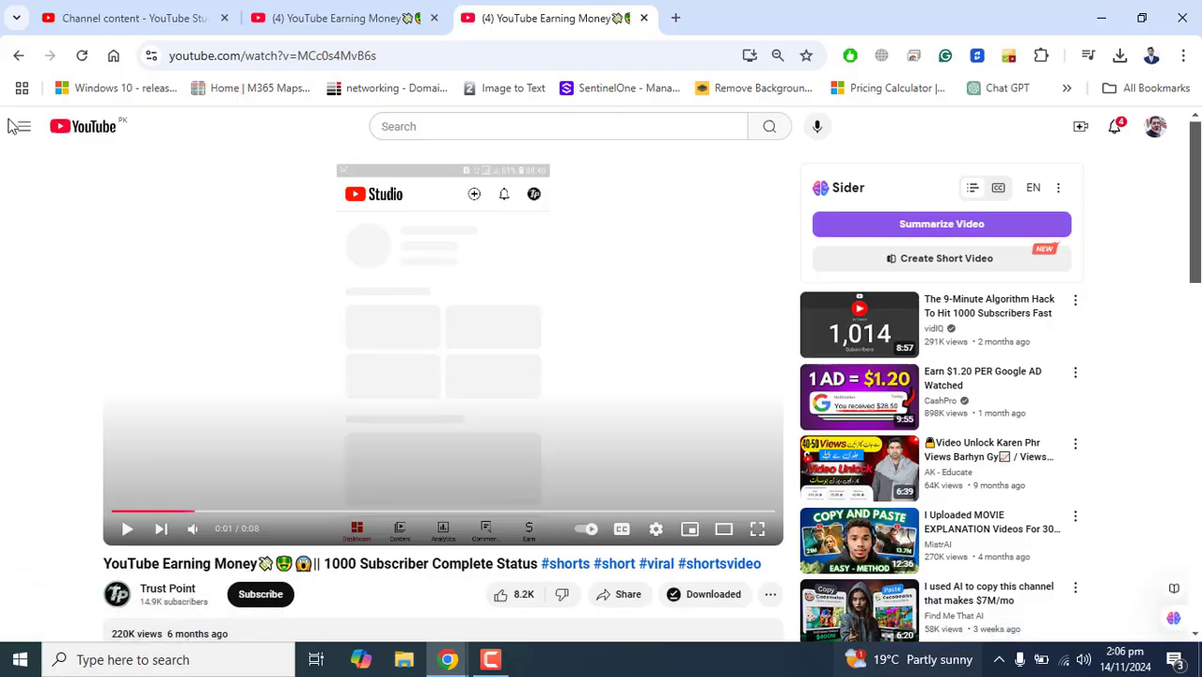
# Go to Downloads from the side menu and select the note on 30-day availability.
pyautogui.click(21, 126)
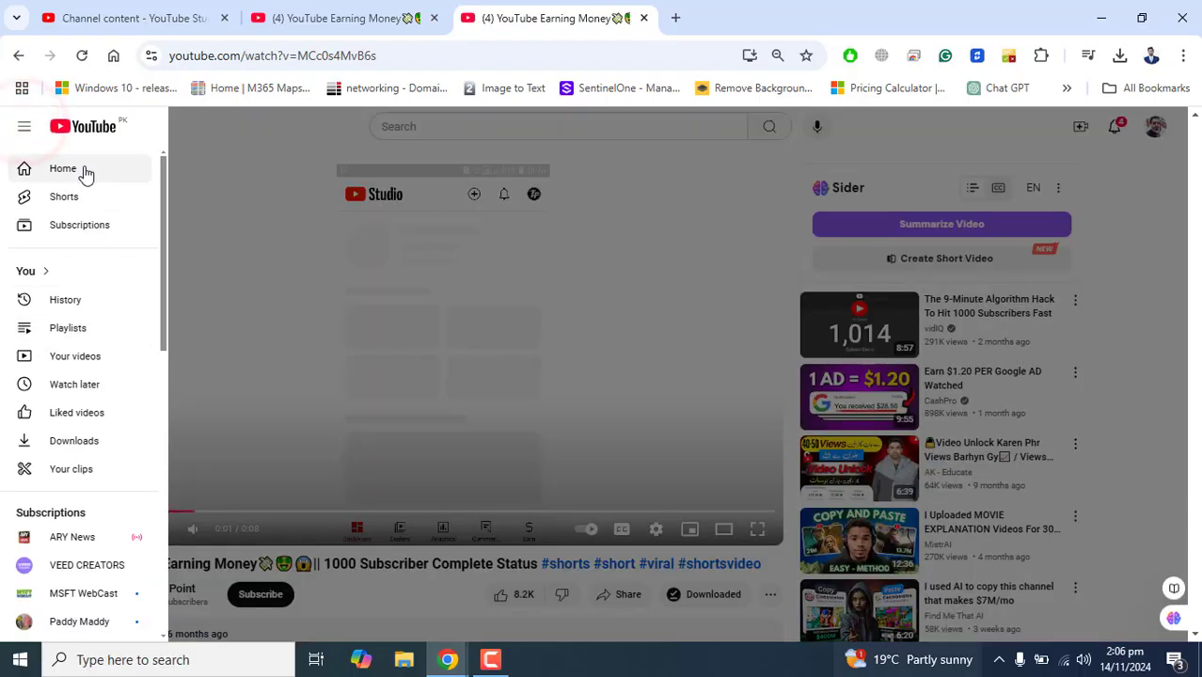
pyautogui.click(64, 450)
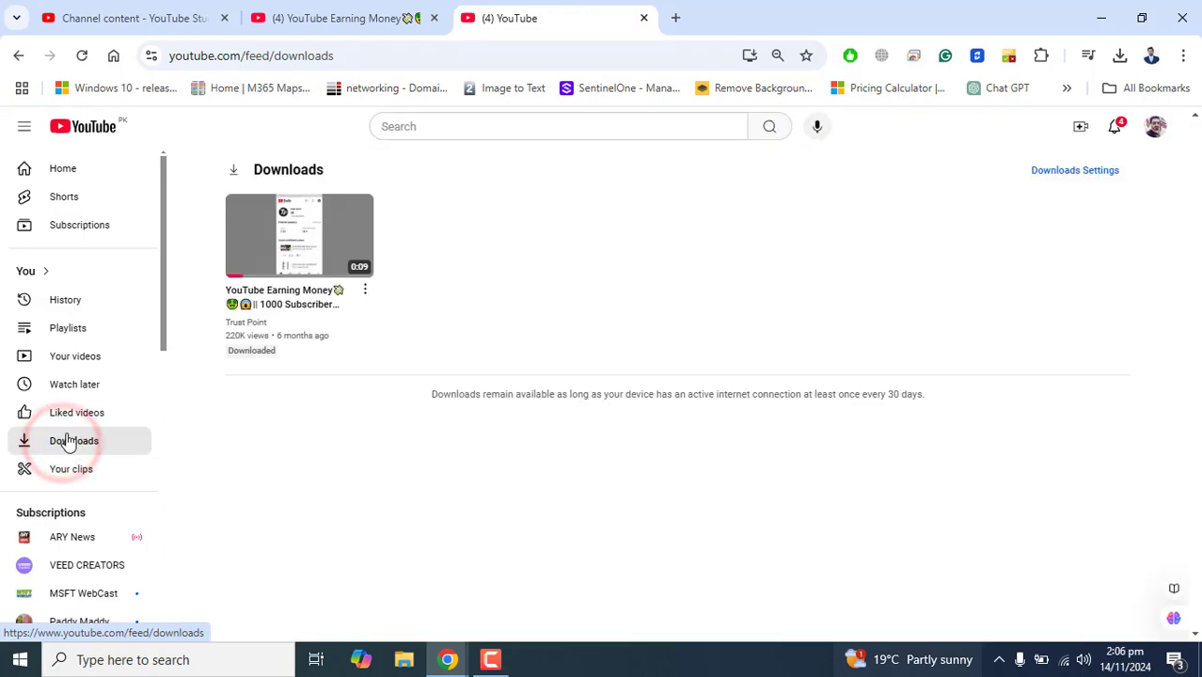
pyautogui.click(526, 242)
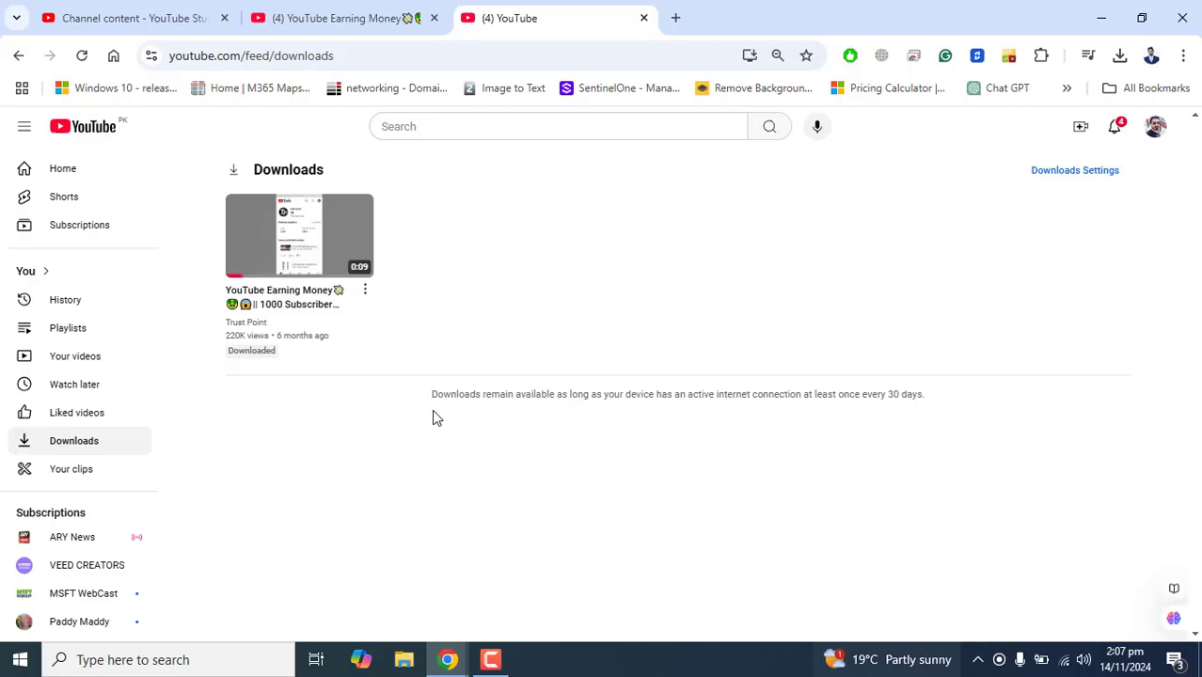
pyautogui.moveTo(432, 396); pyautogui.dragTo(934, 407)
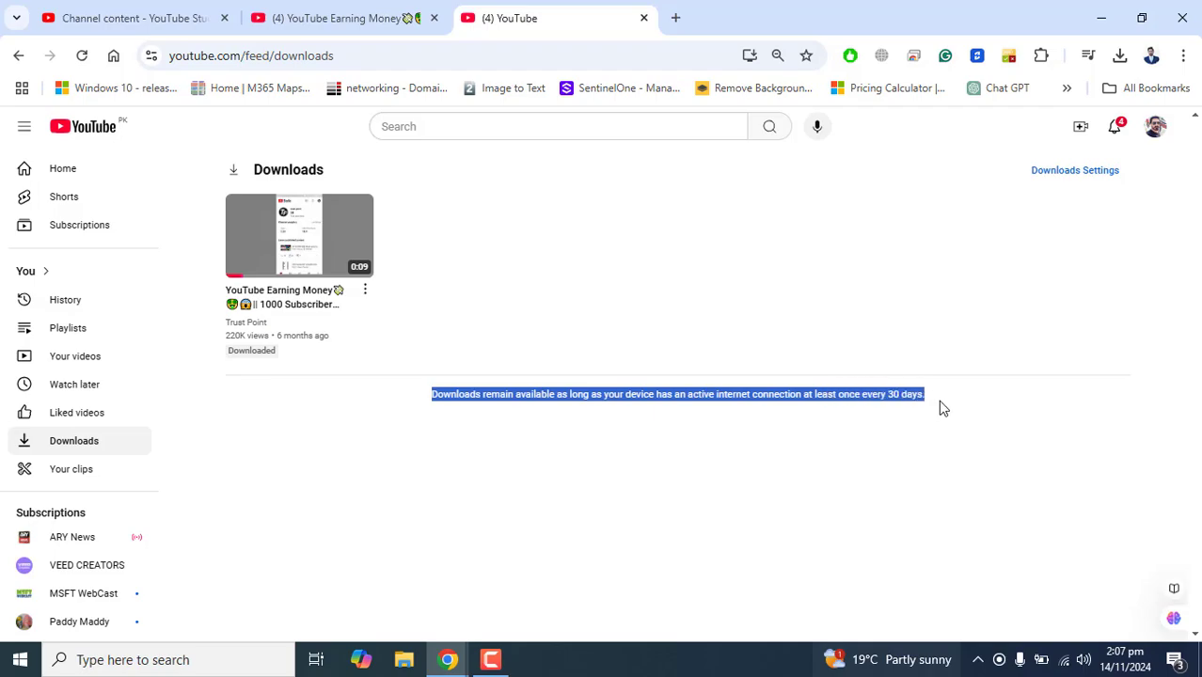
pyautogui.click(992, 390)
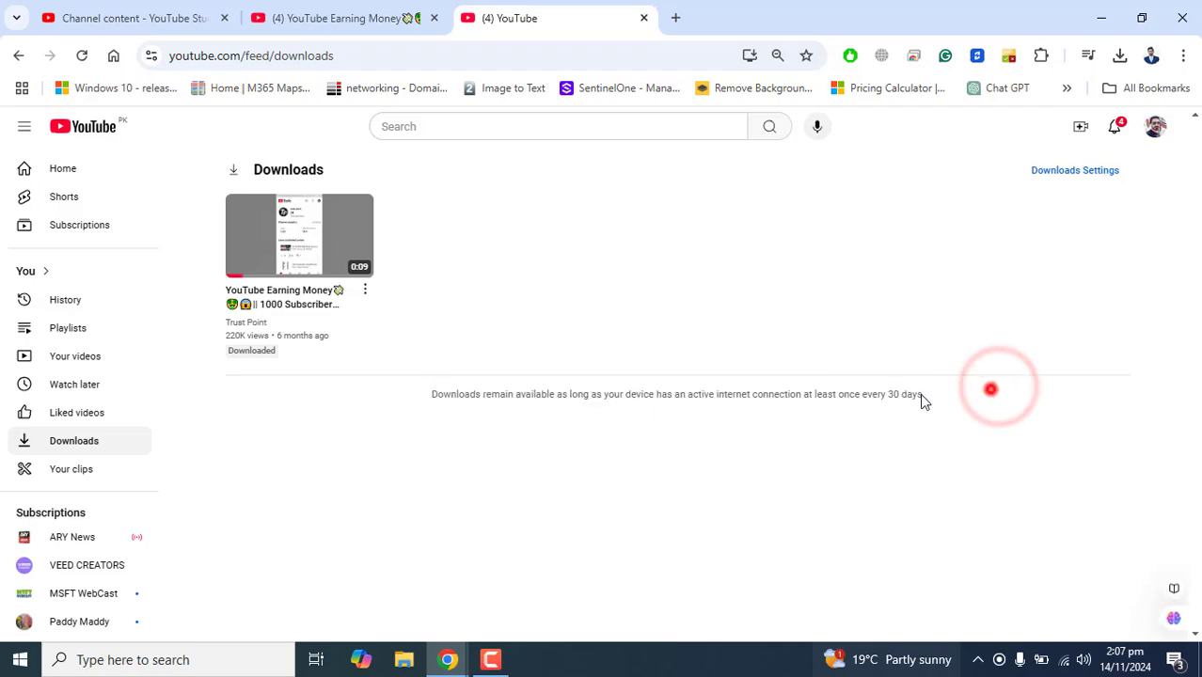
pyautogui.moveTo(922, 400); pyautogui.dragTo(432, 394)
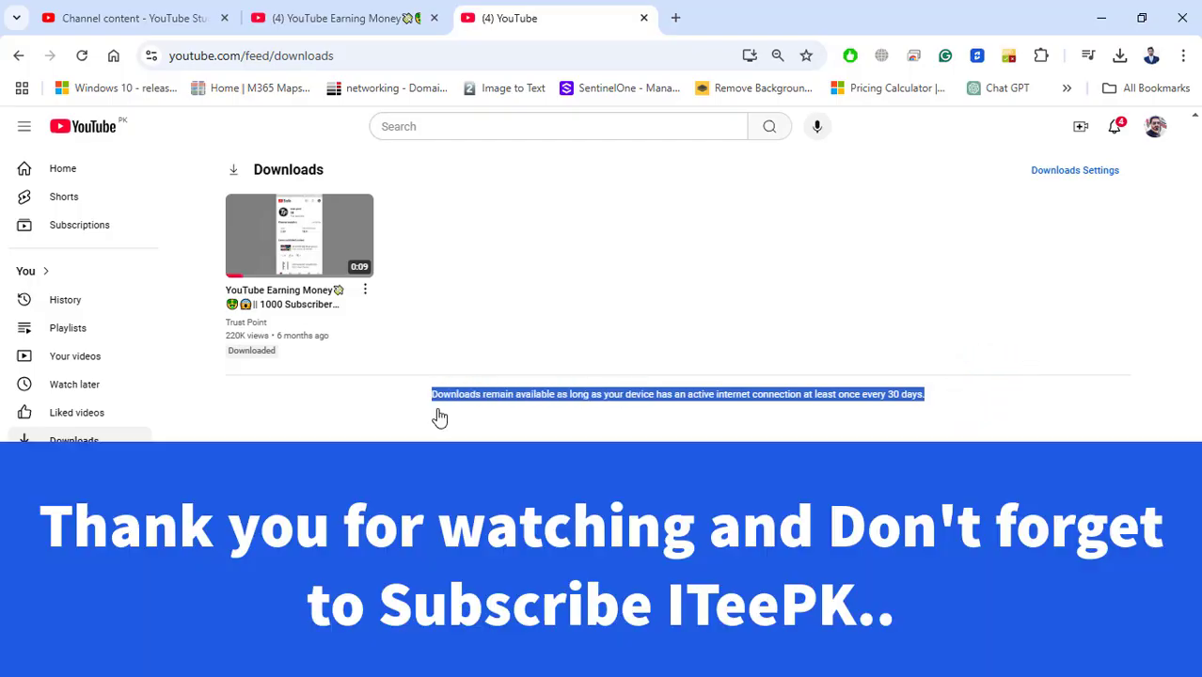
pyautogui.click(519, 349)
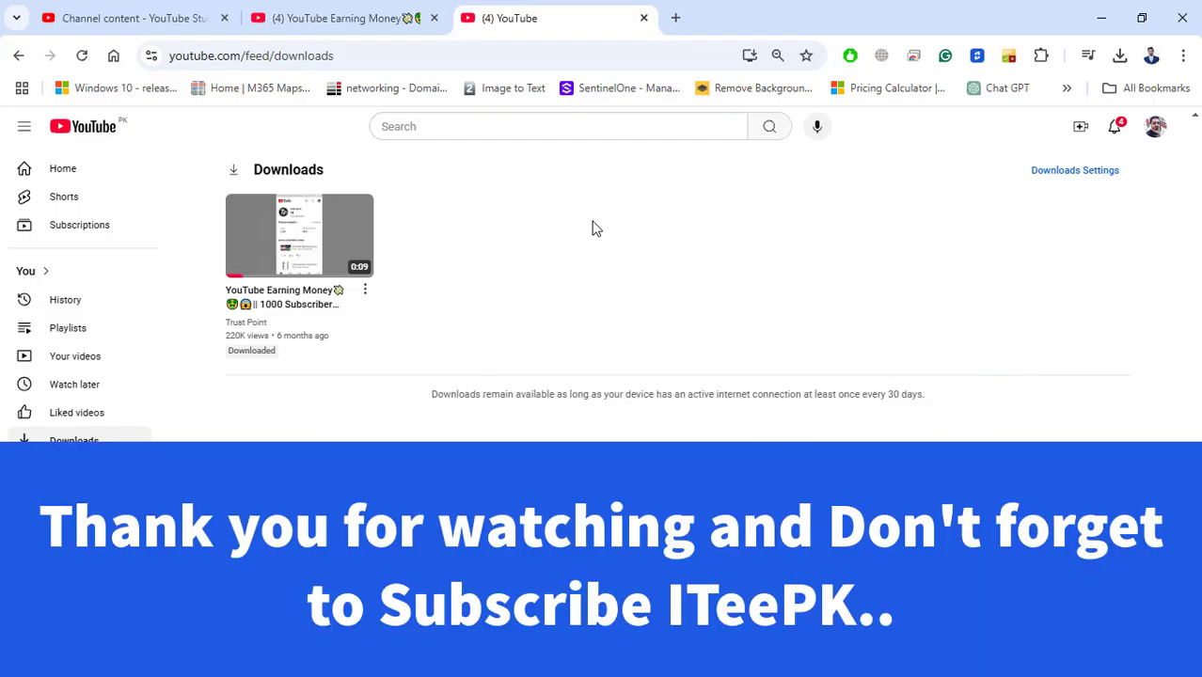